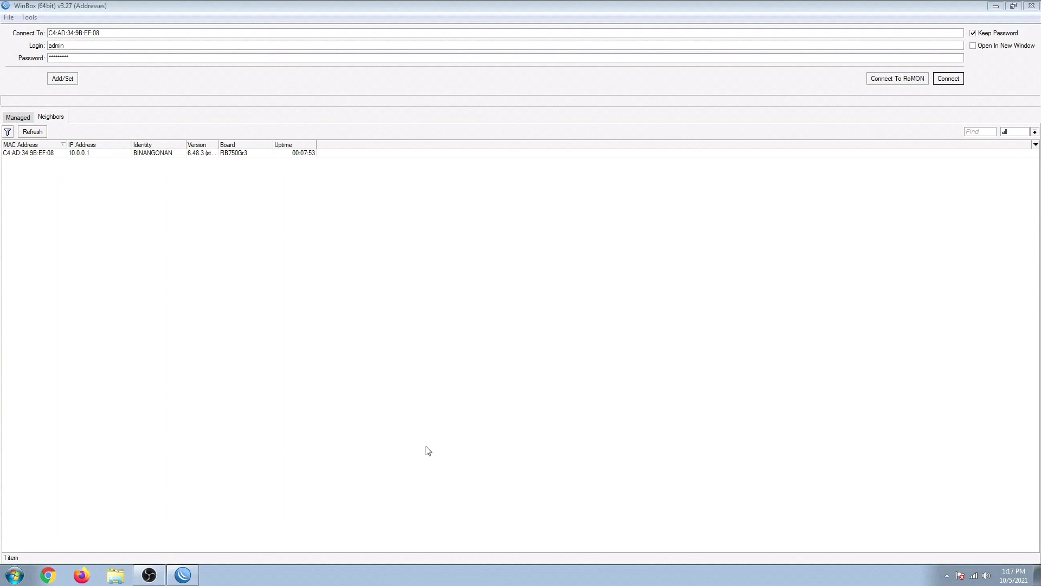
# Step: Connect to the BINANGONAN router and open its Clock settings showing Oct/05/2021, Asia/Manila
pyautogui.click(57, 156)
pyautogui.click(950, 80)
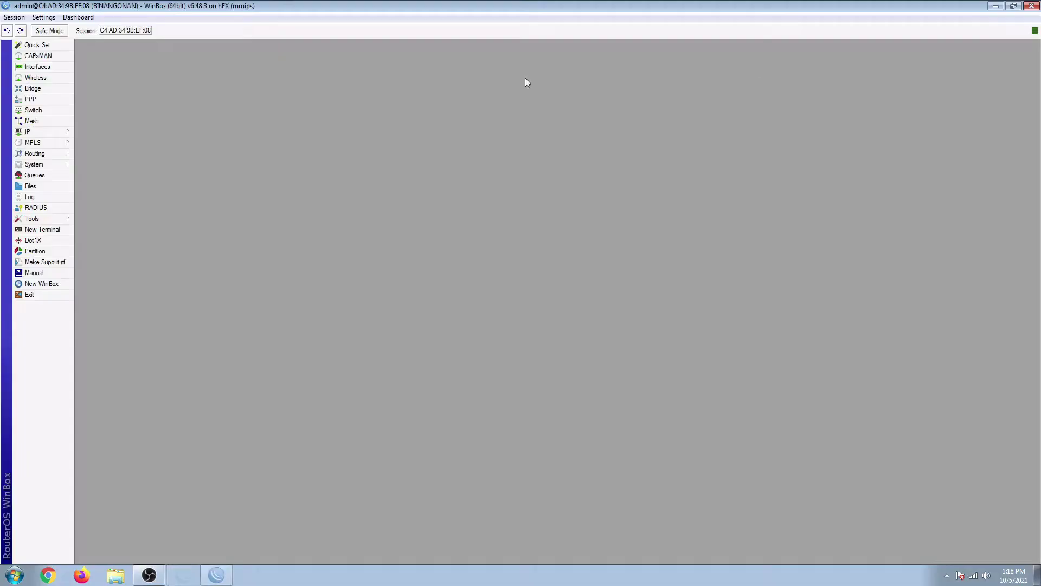
pyautogui.click(40, 166)
pyautogui.click(99, 193)
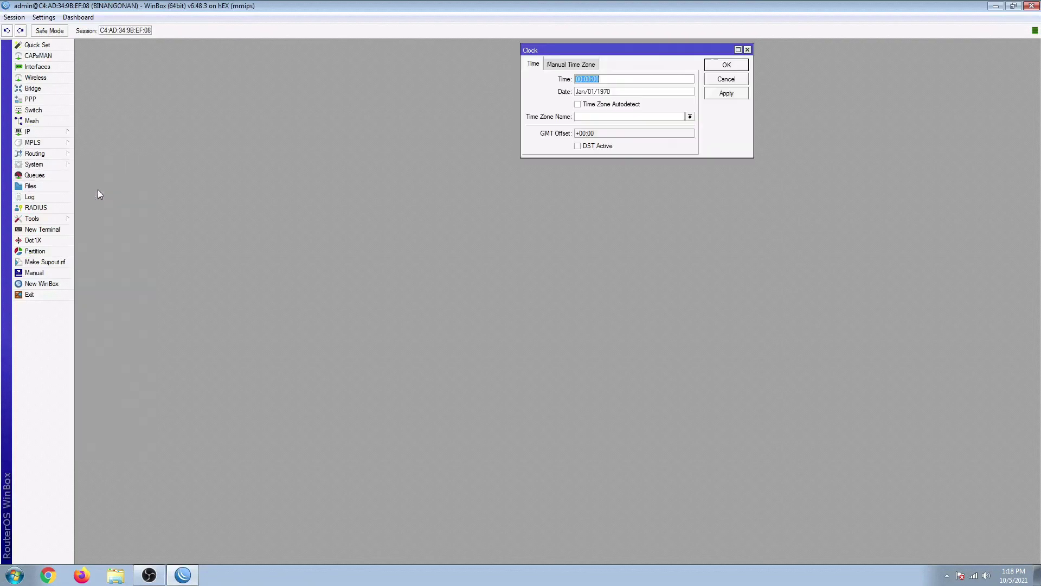
pyautogui.moveTo(615, 50); pyautogui.dragTo(625, 54)
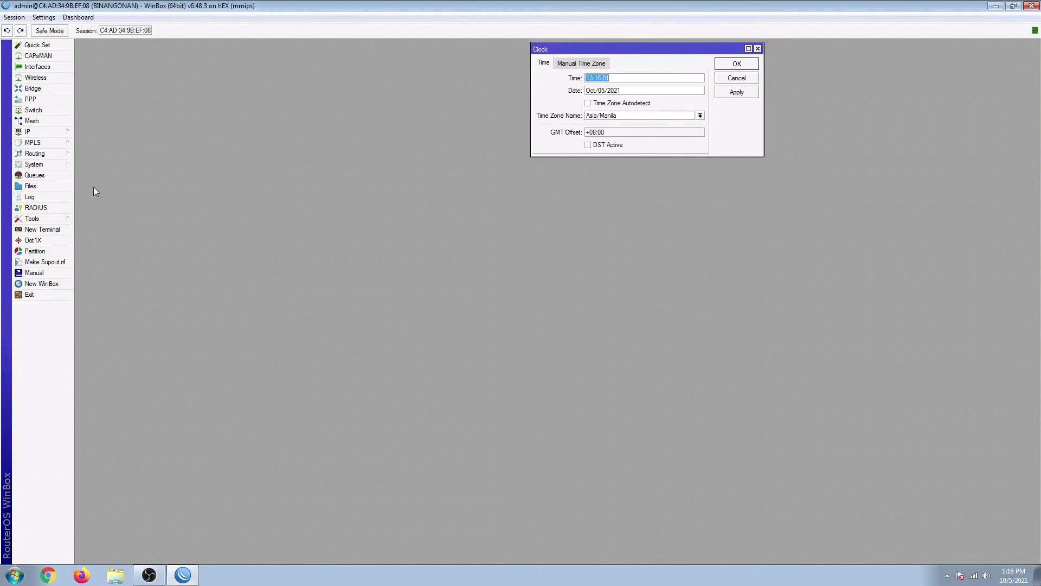
# Step: Open the Scheduler beside the Clock window, listing 18 tasks such as 1-DAY and DAILY BACKUP
pyautogui.click(35, 164)
pyautogui.click(179, 404)
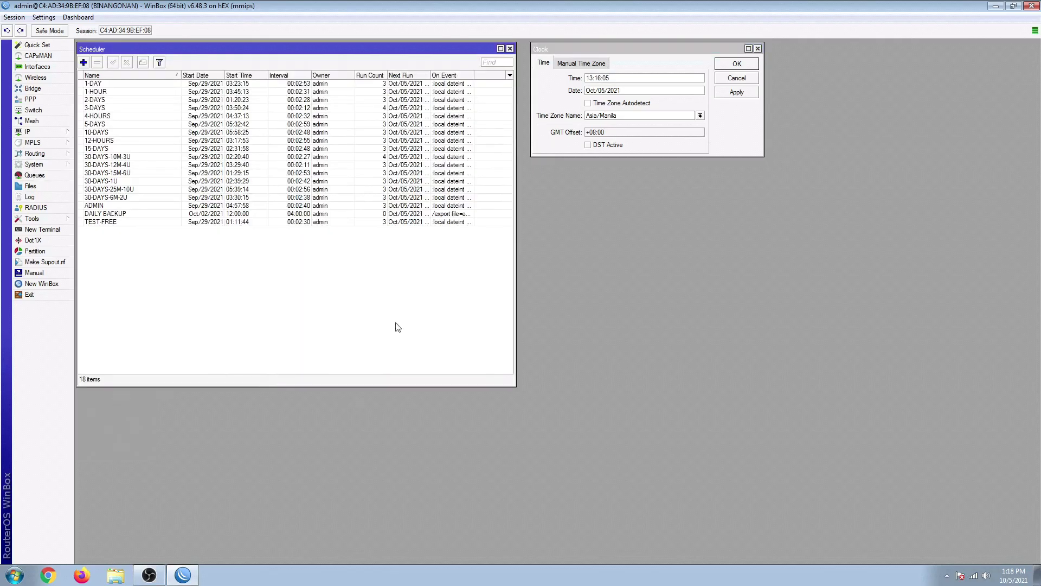
pyautogui.moveTo(515, 385); pyautogui.dragTo(527, 386)
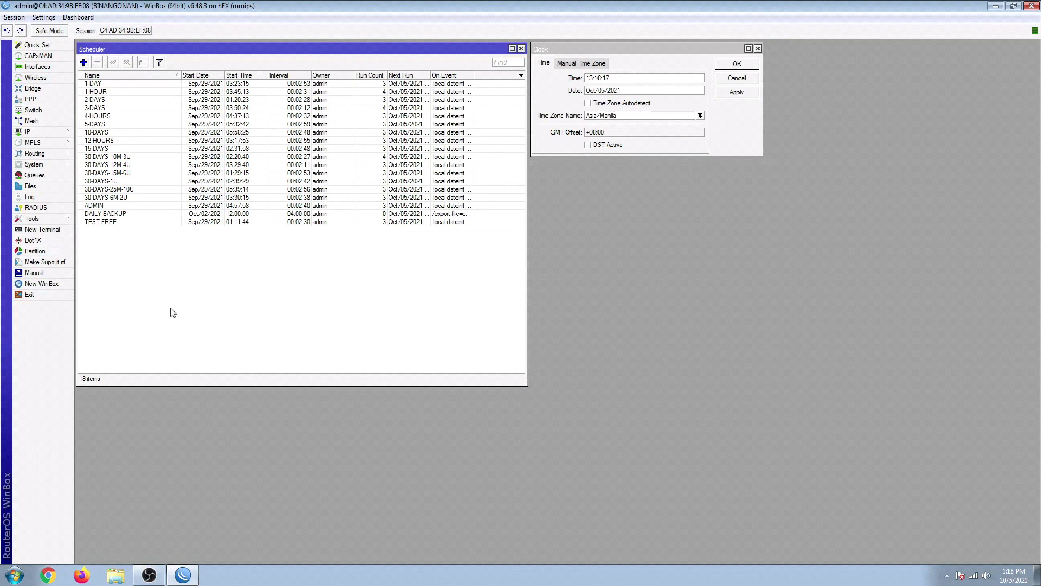
# Step: Create a new schedule and name it 'TEST SCHEDULE' instead of 'WEEKLY'
pyautogui.click(84, 62)
pyautogui.moveTo(562, 168); pyautogui.dragTo(582, 169)
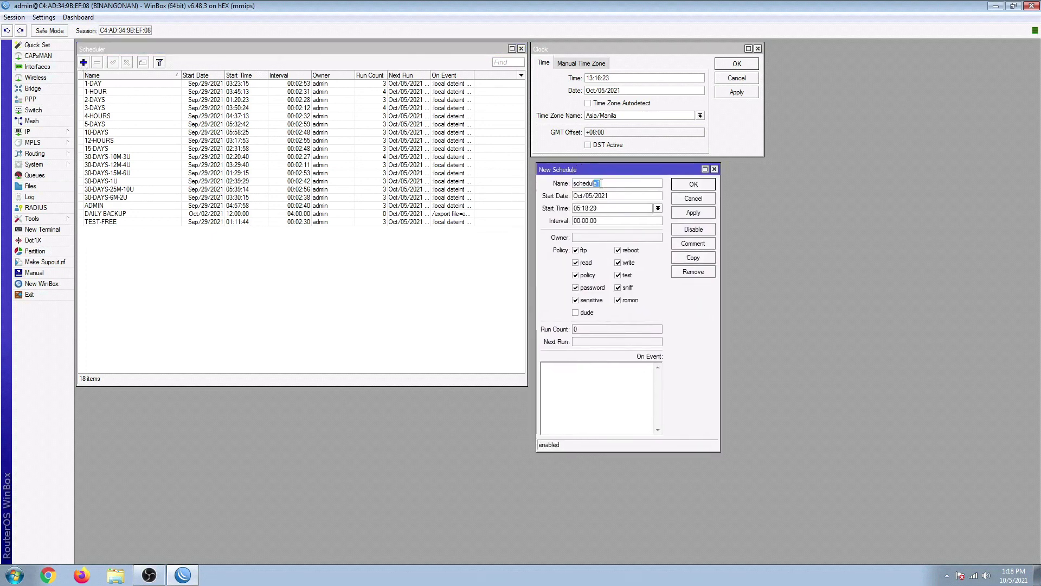
pyautogui.write('WEEKLY')
pyautogui.press('BackSpace')
pyautogui.press('BackSpace')
pyautogui.press('BackSpace')
pyautogui.press('BackSpace')
pyautogui.press('BackSpace')
pyautogui.press('BackSpace')
pyautogui.write('TEST SCHEDULE')
# Step: Set the schedule start to Oct/05/2021 at 13:19:00 and begin editing the interval
pyautogui.moveTo(610, 196); pyautogui.dragTo(574, 197)
pyautogui.click(579, 210)
pyautogui.moveTo(594, 208); pyautogui.dragTo(570, 213)
pyautogui.write('13')
pyautogui.doubleClick(590, 196)
pyautogui.click(590, 208)
pyautogui.write('9')
pyautogui.click(607, 211)
pyautogui.press('BackSpace')
pyautogui.press('BackSpace')
pyautogui.write('00')
pyautogui.click(595, 221)
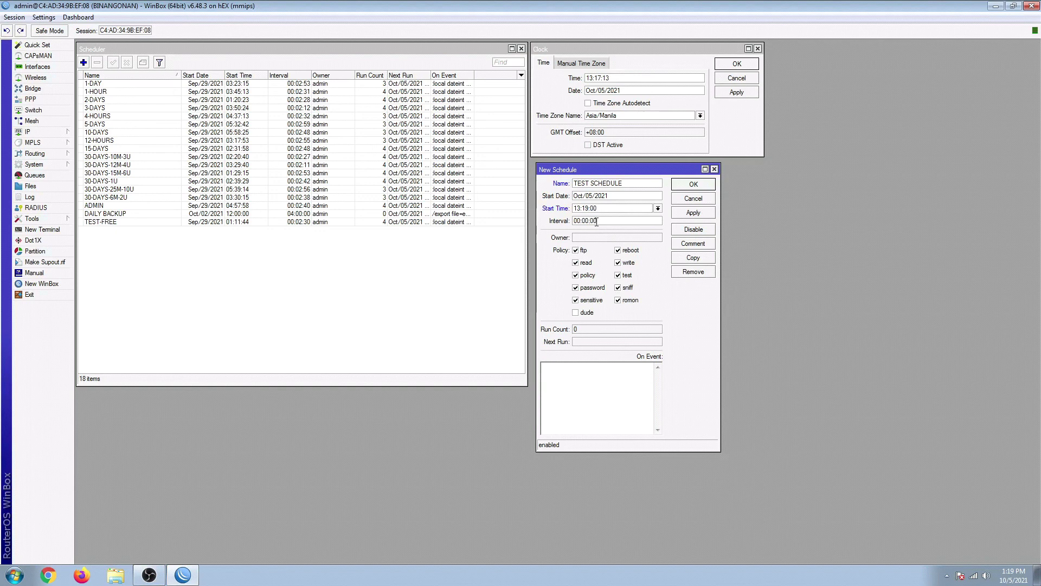
pyautogui.moveTo(580, 222)
pyautogui.mouseDown()
pyautogui.moveTo(589, 221)
pyautogui.moveTo(573, 222)
pyautogui.mouseUp()
# Step: Set the interval to 00:02:00 and enter the system reboot command as the On Event script
pyautogui.click(575, 221)
pyautogui.click(587, 222)
pyautogui.click(571, 383)
pyautogui.write('system reboot')
# Step: Apply the TEST SCHEDULE entry and wait for its 13:19:00 reboot to drop the WinBox session
pyautogui.click(693, 213)
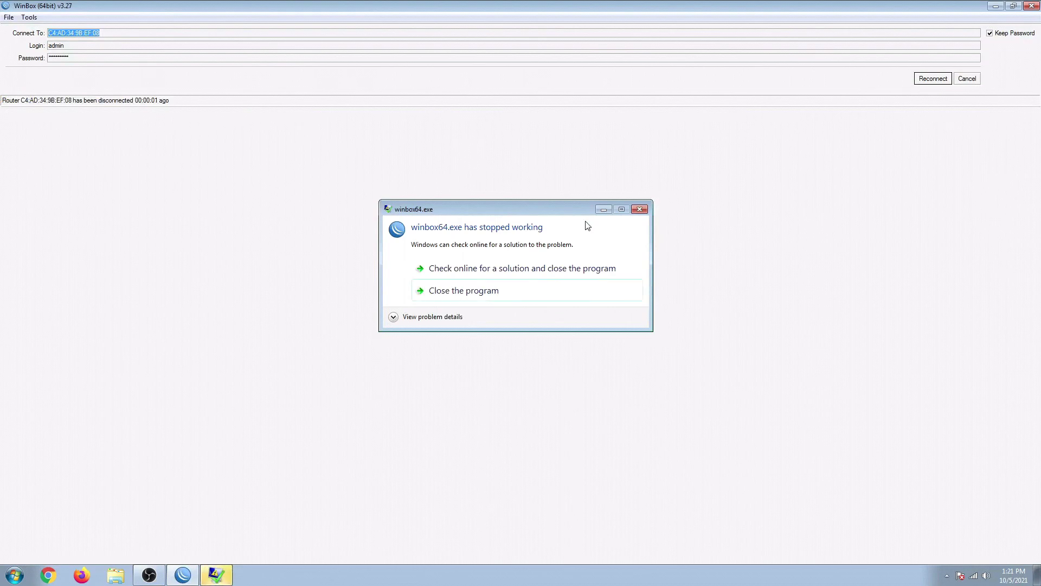
# Step: Close the winbox64.exe stopped-working error, leaving the disconnected login window
pyautogui.click(475, 298)
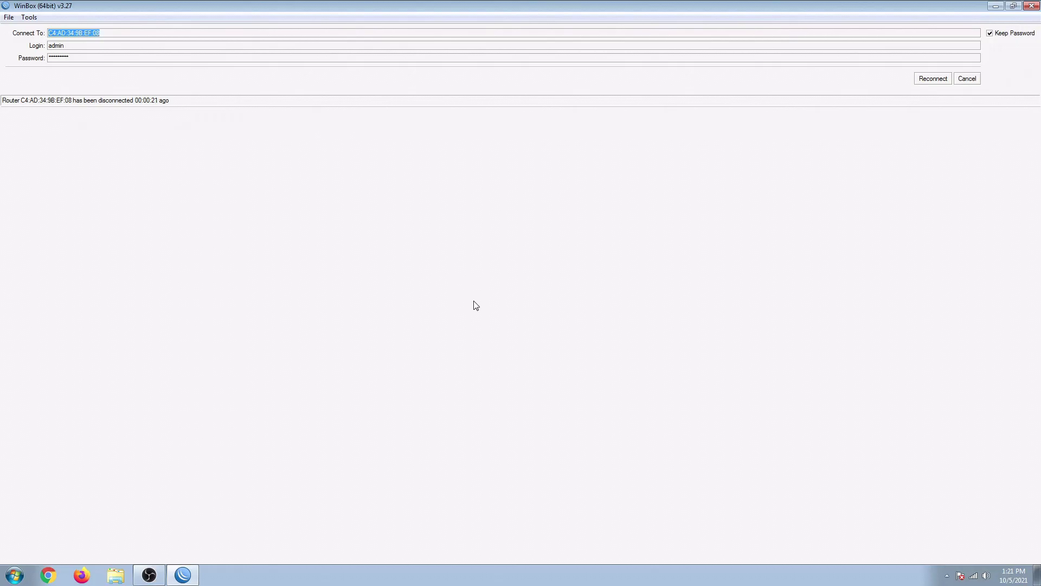
# Step: Refresh the neighbor list until BINANGONAN reappears after rebooting, then reconnect to it
pyautogui.click(967, 77)
pyautogui.click(103, 228)
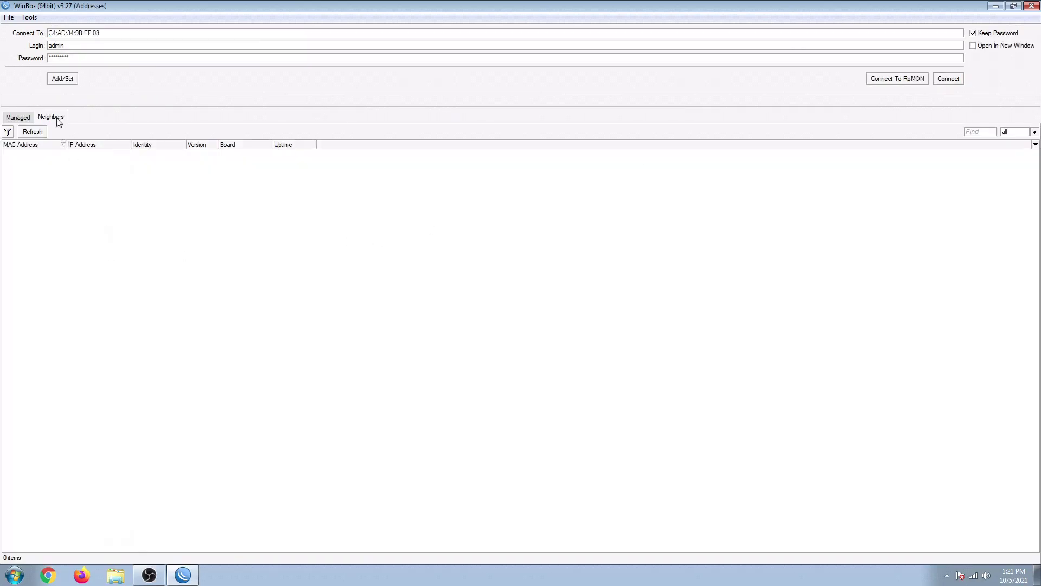
pyautogui.click(35, 135)
pyautogui.click(51, 117)
pyautogui.click(35, 135)
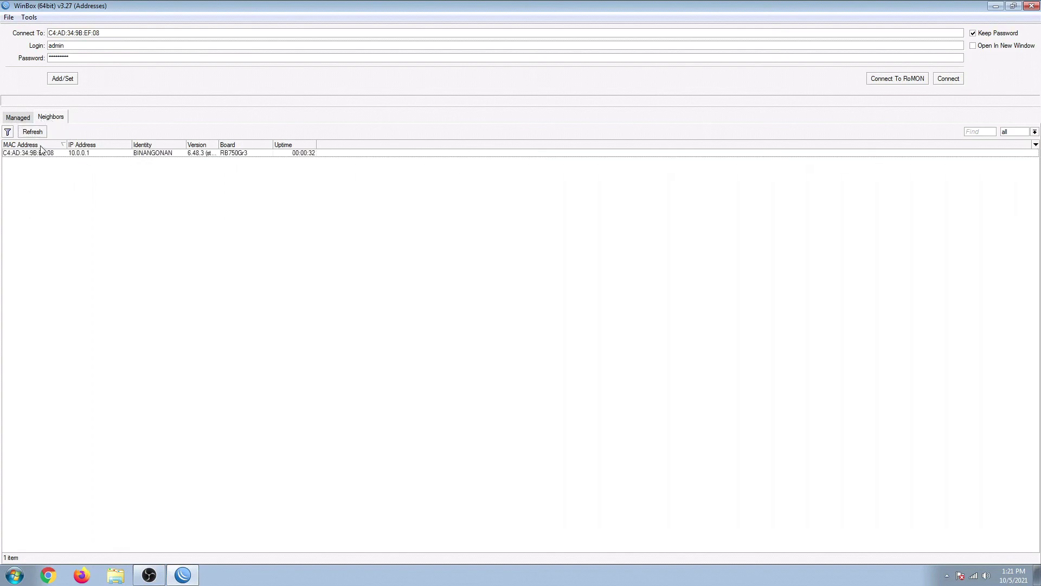
pyautogui.click(39, 153)
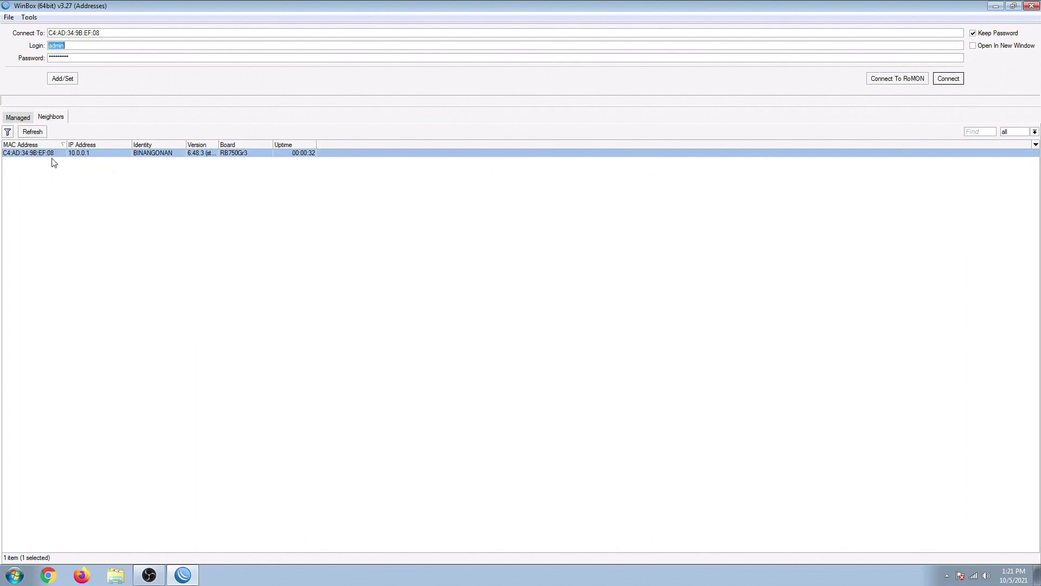
pyautogui.click(54, 163)
pyautogui.click(67, 154)
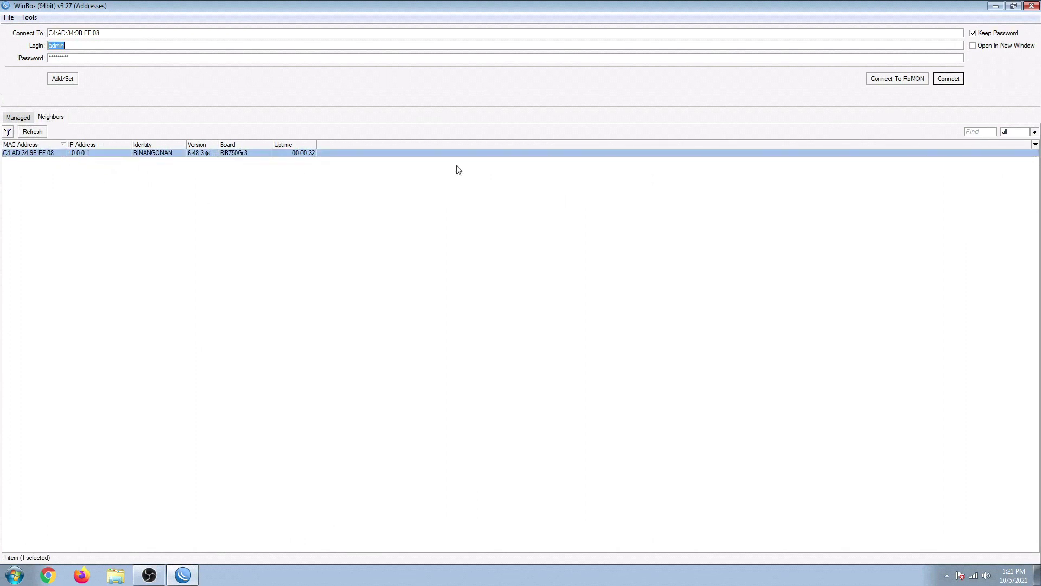
pyautogui.click(961, 83)
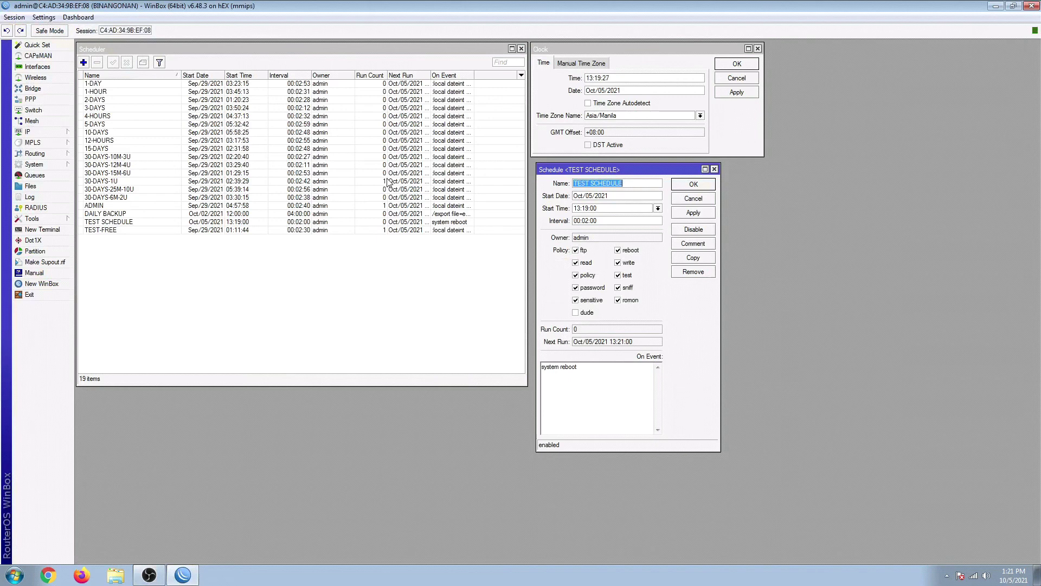
# Step: Bring the Clock window forward and wait for the 13:21:00 scheduled reboot to disconnect WinBox
pyautogui.click(654, 59)
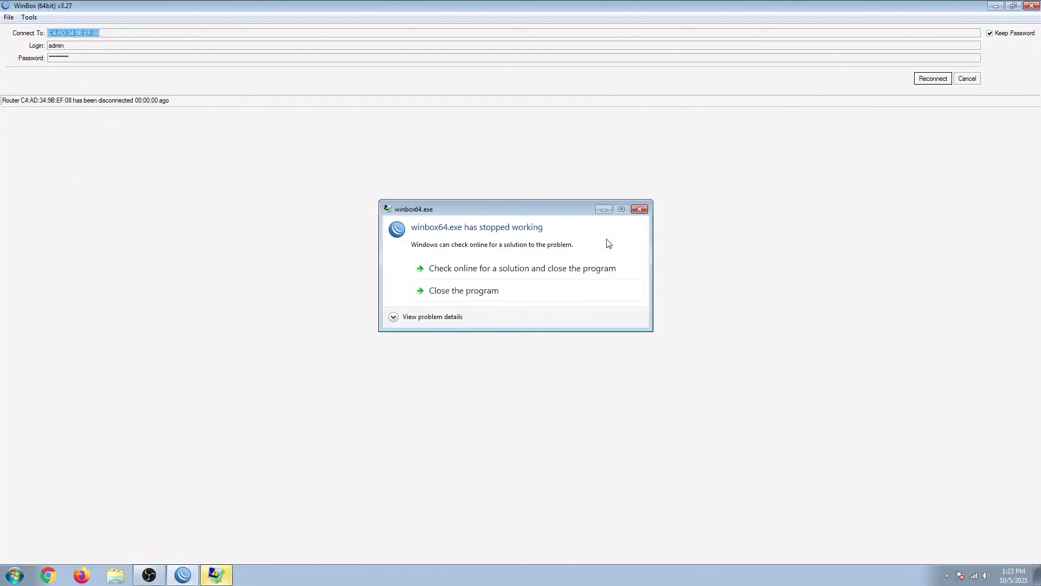
# Step: Close the second winbox64.exe crash error and wait on the disconnected reconnect screen
pyautogui.click(464, 292)
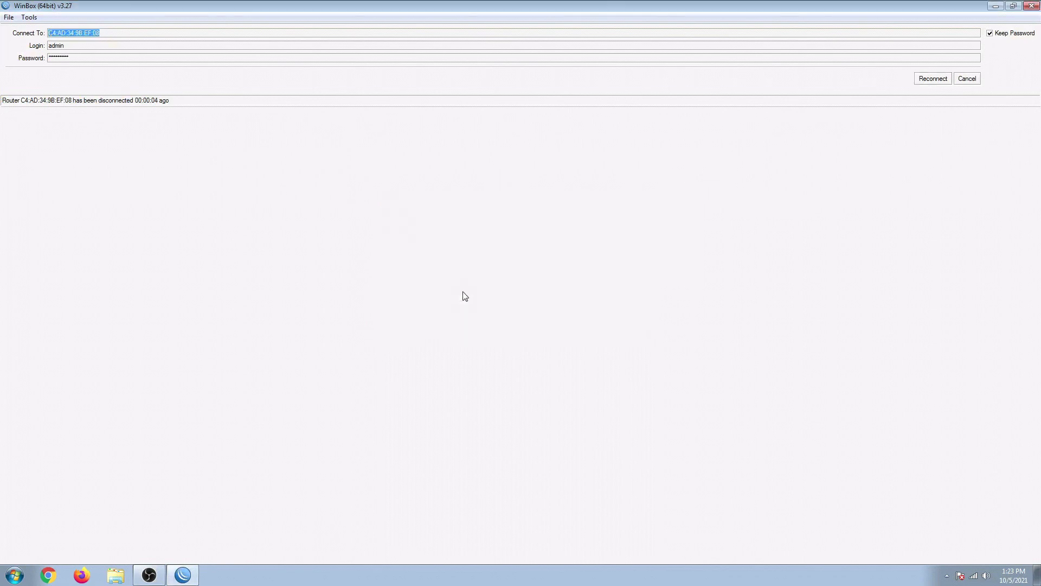